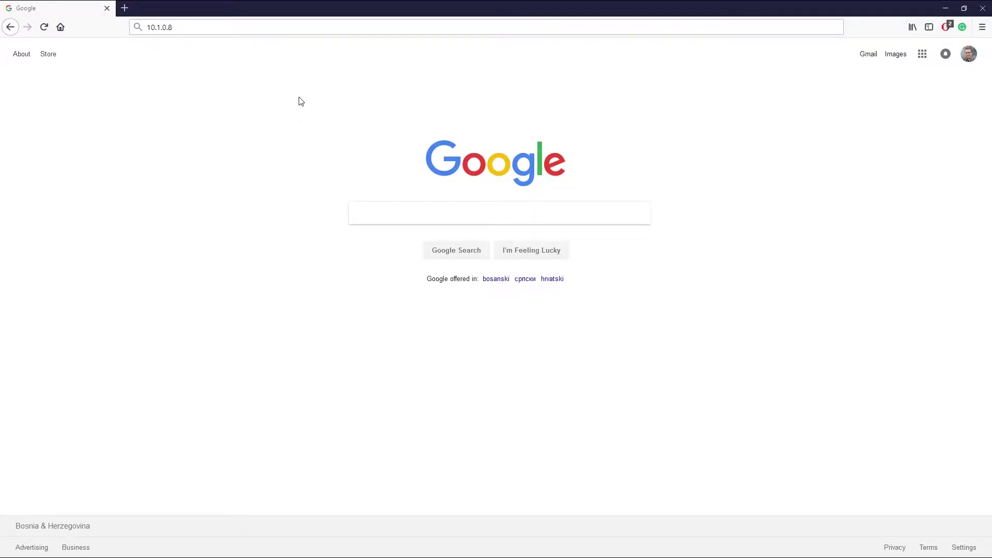
Load the phone's web interface at 10.1.0.81 and open its System Configurations page.
{"action": "left_click", "coordinate": [276, 26]}
{"action": "type", "text": "1"}
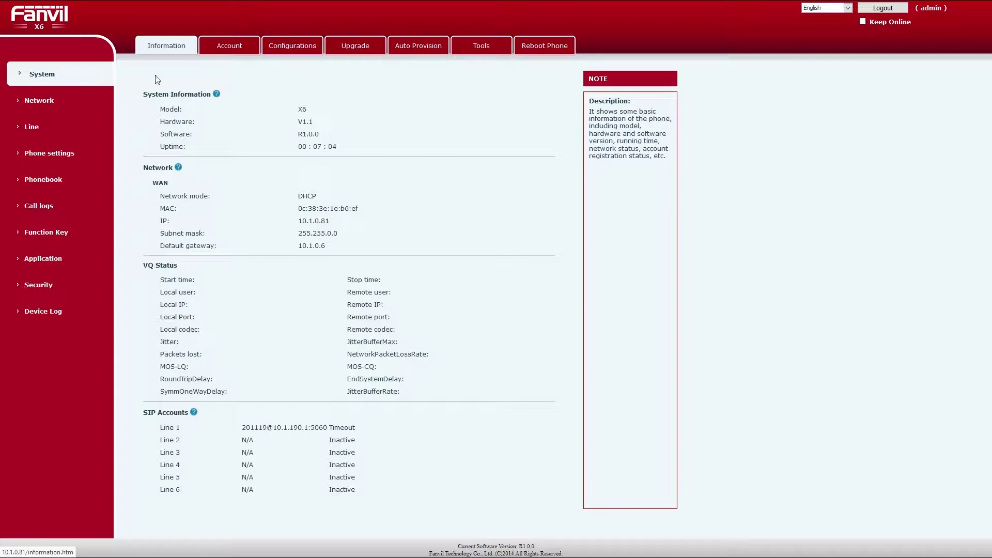
{"action": "left_click", "coordinate": [291, 47]}
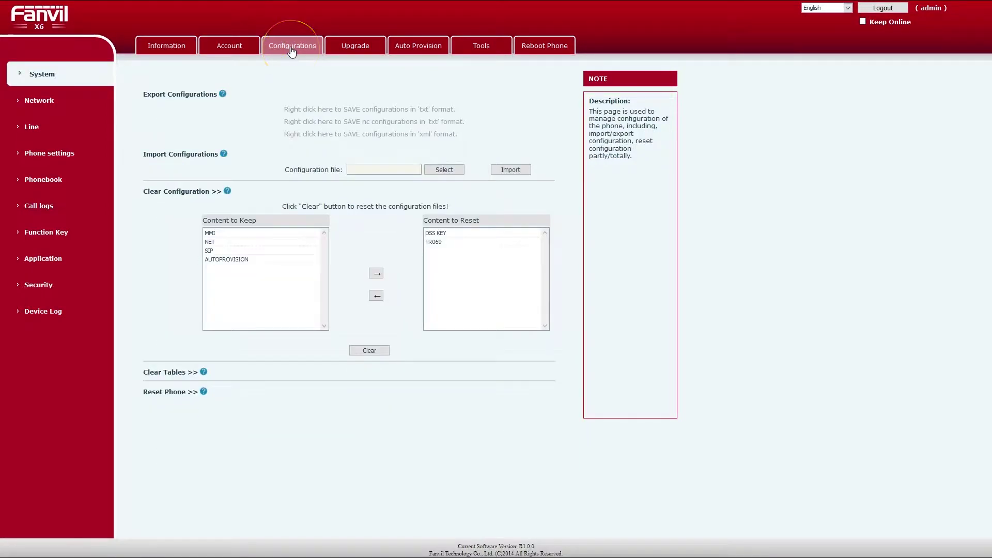
Factory-reset the phone, confirm software version R1.0.0, and open the PBXware tenants list.
{"action": "left_click", "coordinate": [162, 392]}
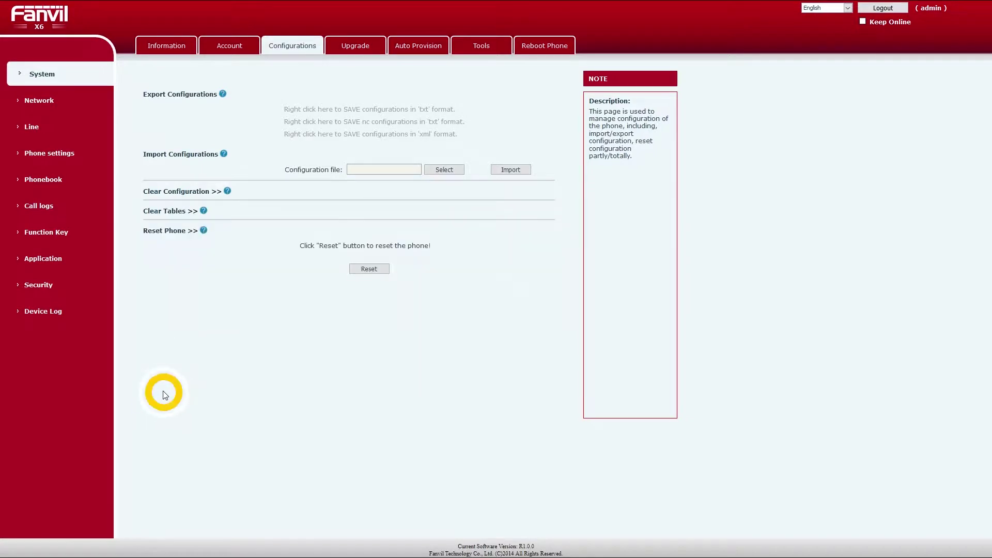
{"action": "left_click", "coordinate": [366, 270]}
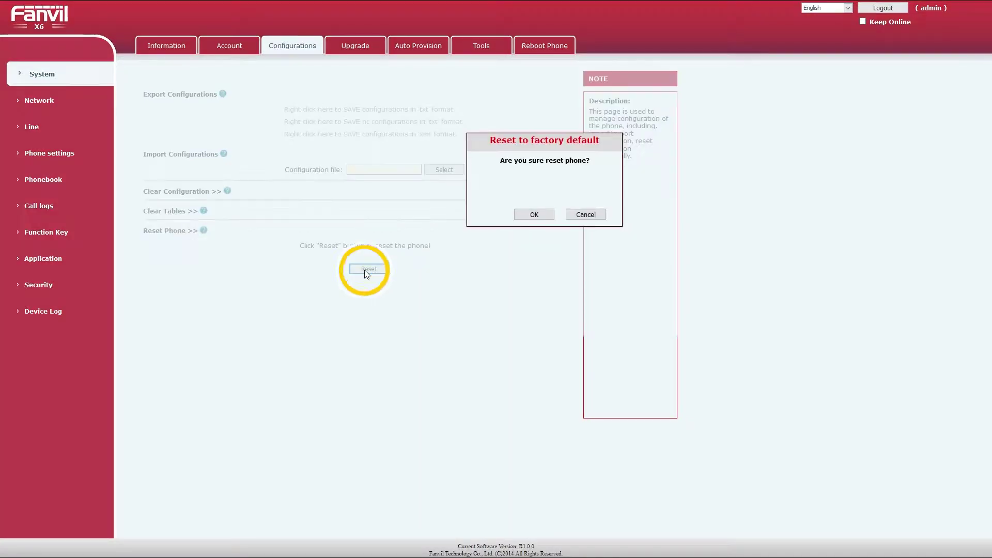
{"action": "left_click", "coordinate": [529, 216]}
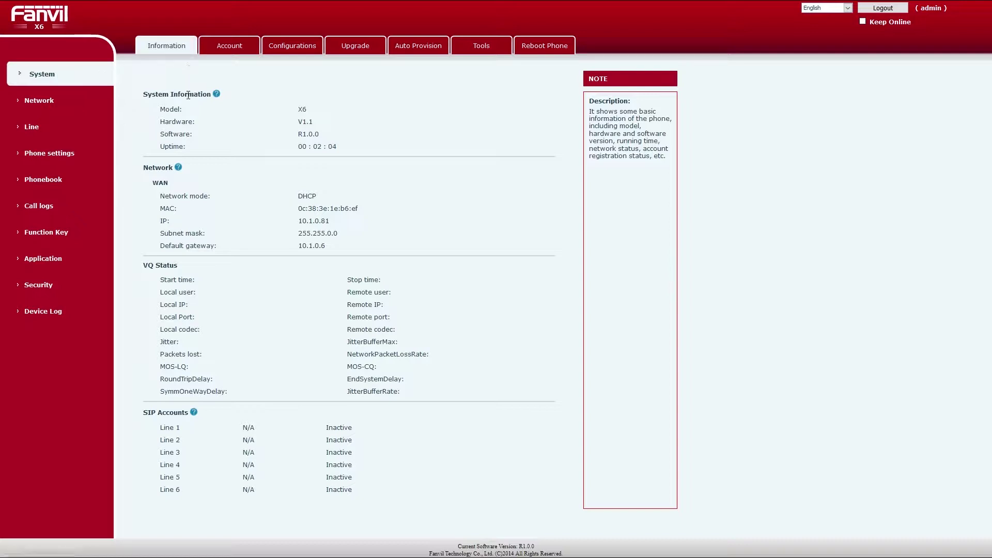
{"action": "left_click_drag", "start_coordinate": [162, 132], "coordinate": [326, 139]}
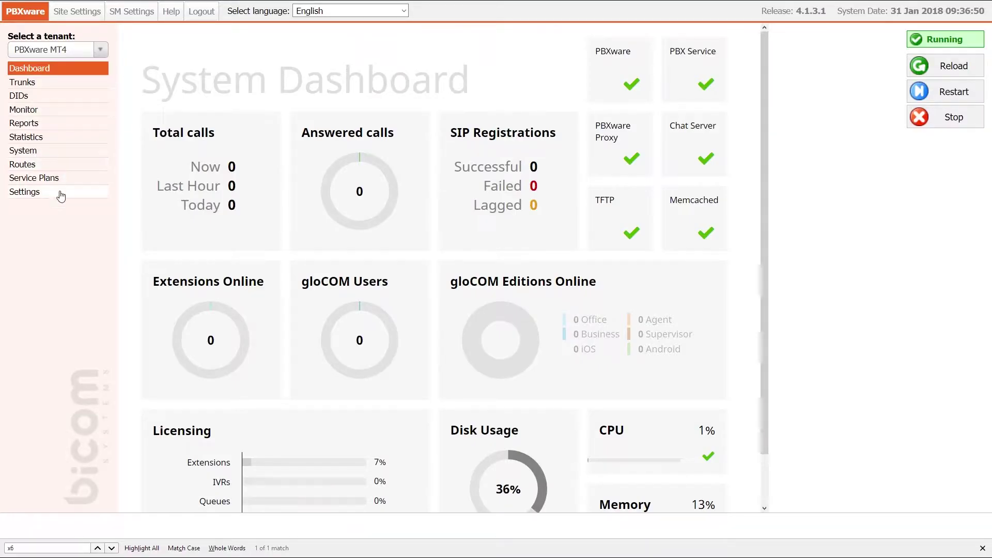
{"action": "left_click", "coordinate": [61, 192]}
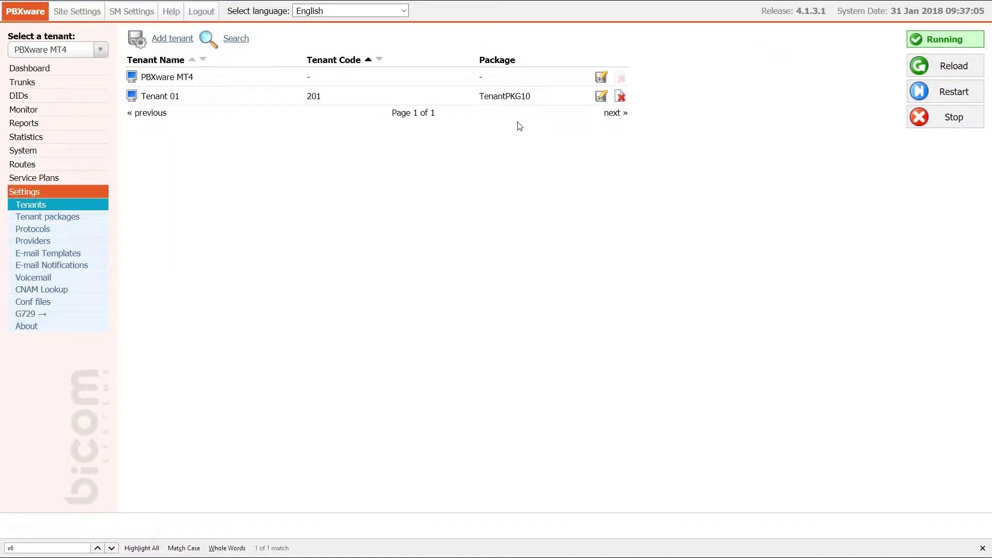
{"action": "left_click", "coordinate": [602, 96]}
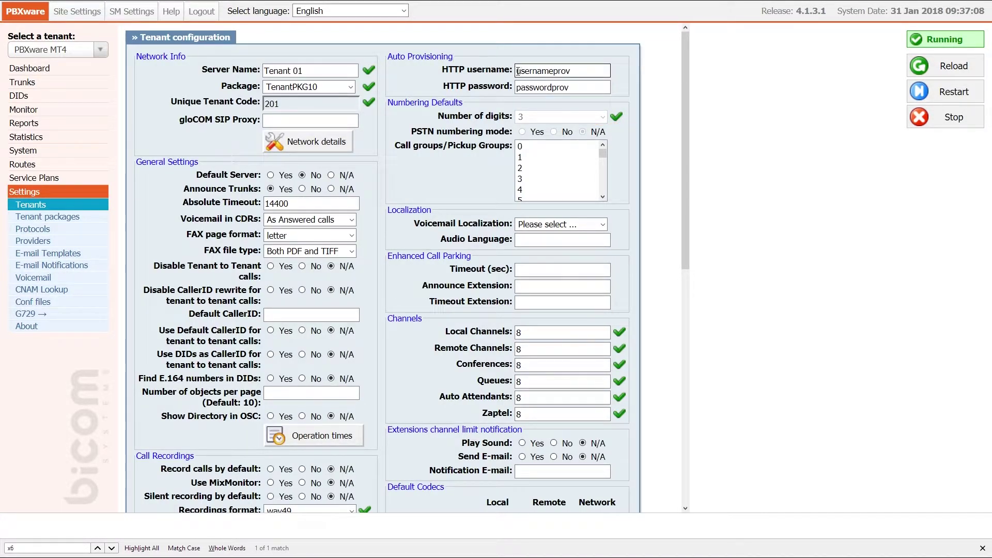
{"action": "left_click_drag", "start_coordinate": [517, 71], "coordinate": [573, 71]}
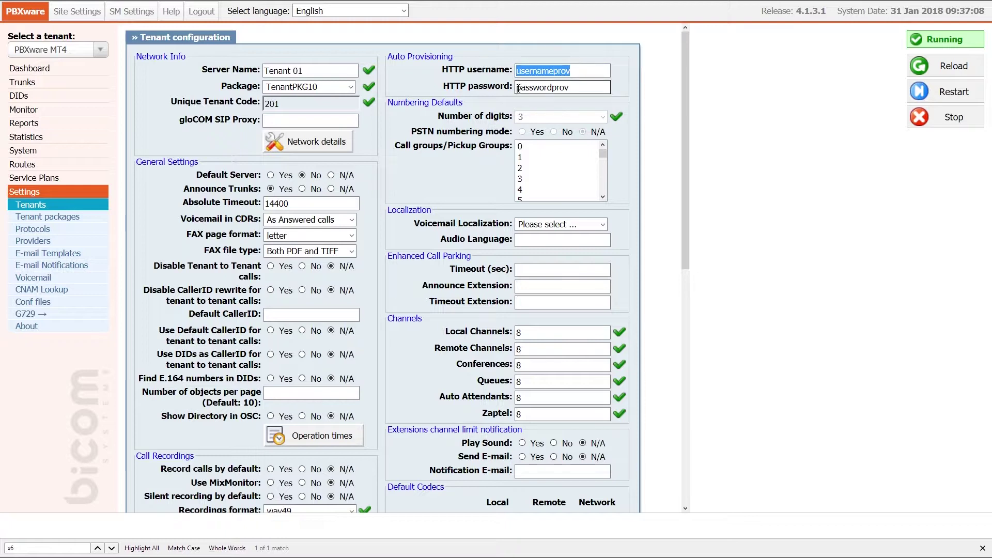
{"action": "left_click_drag", "start_coordinate": [517, 88], "coordinate": [572, 88]}
{"action": "left_click", "coordinate": [571, 88]}
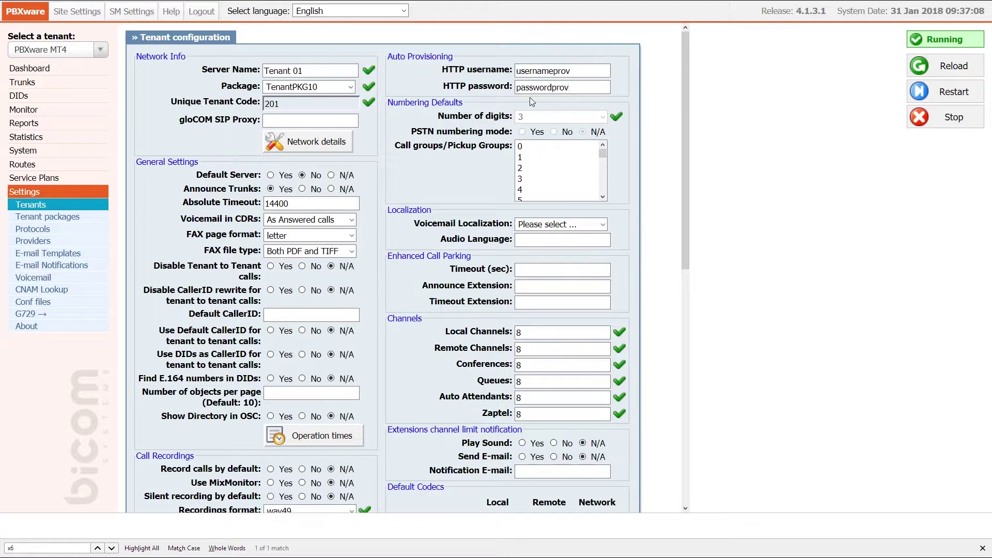
{"action": "scroll", "coordinate": [503, 260], "scroll_direction": "down", "scroll_amount": 4}
{"action": "scroll", "coordinate": [512, 337], "scroll_direction": "down", "scroll_amount": 2}
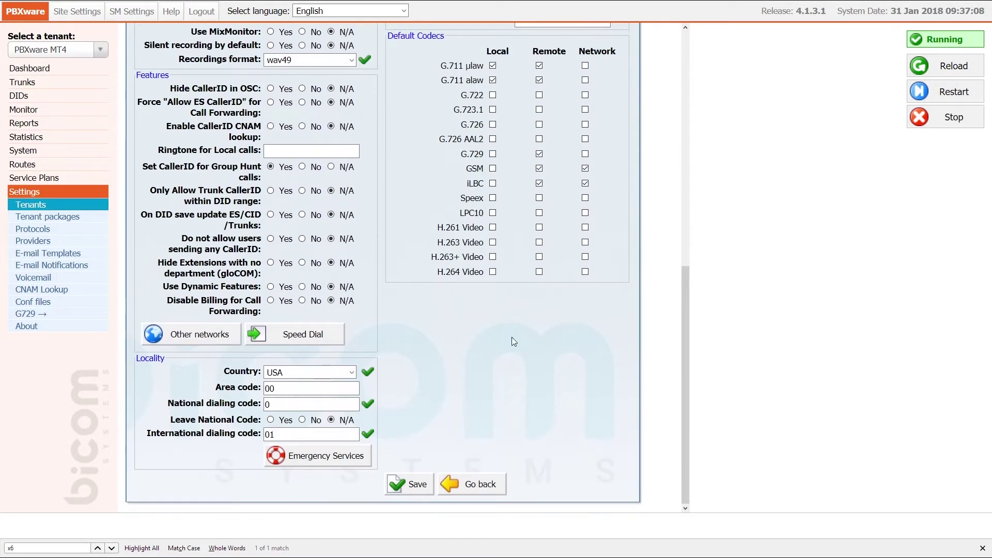
{"action": "left_click", "coordinate": [416, 485]}
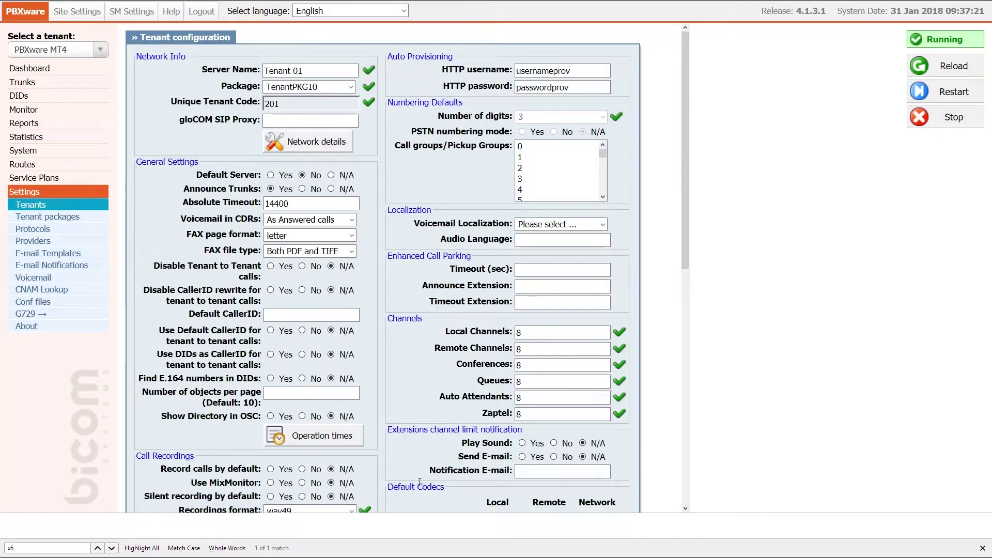
{"action": "left_click", "coordinate": [100, 49]}
Switch to Tenant 01 (#201) and edit the Fanvil X6 entry under Settings > UAD.
{"action": "left_click", "coordinate": [93, 82]}
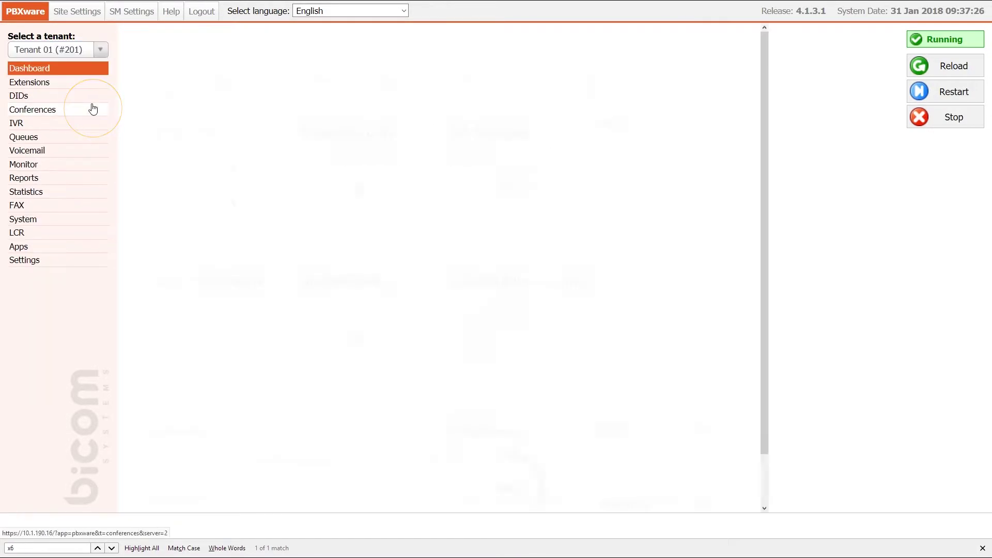
{"action": "left_click", "coordinate": [69, 262]}
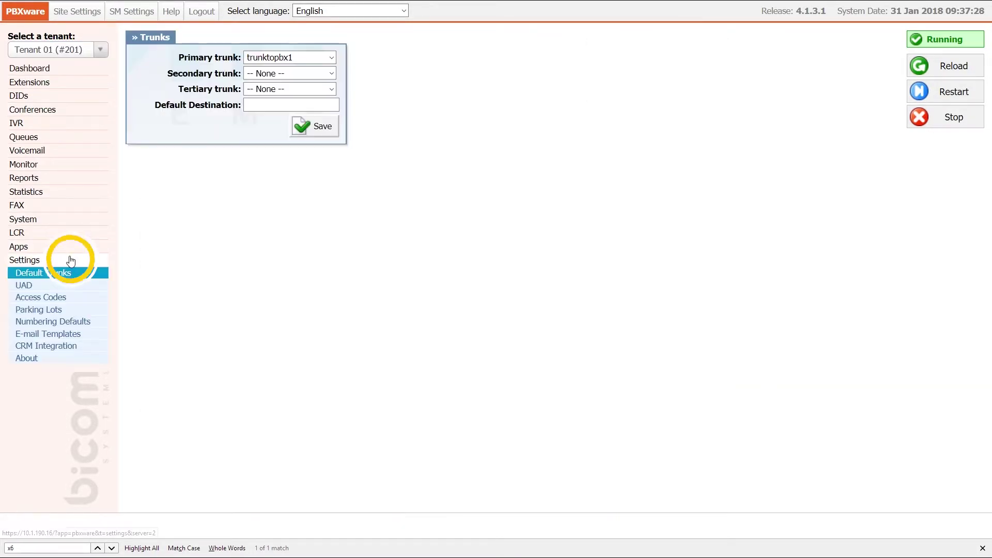
{"action": "left_click", "coordinate": [56, 291]}
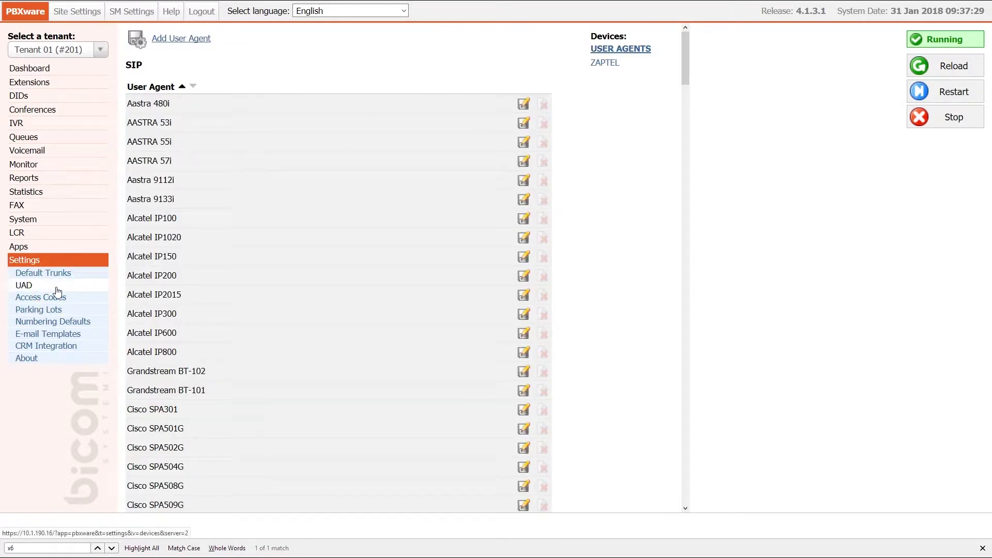
{"action": "key", "text": "ctrl+f"}
{"action": "key", "text": "Return"}
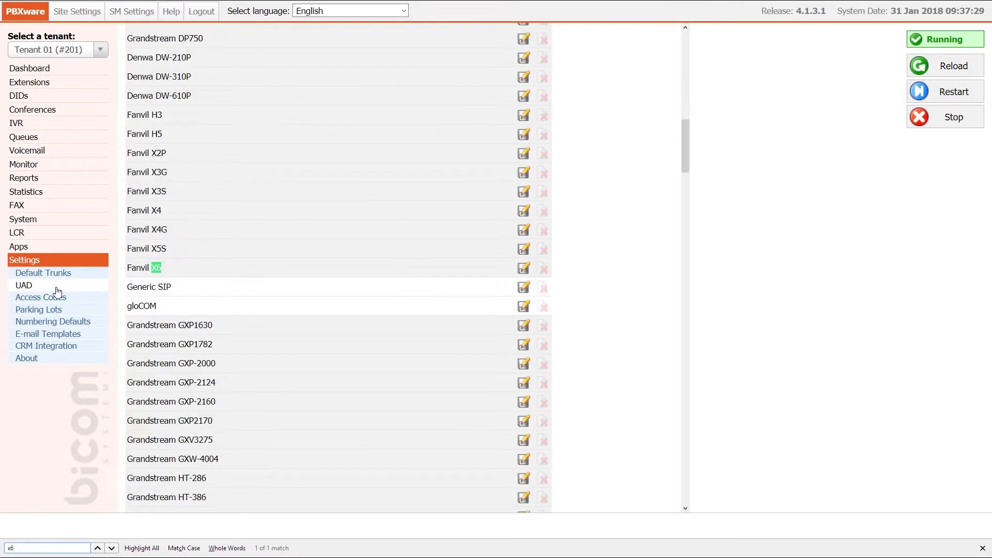
{"action": "left_click", "coordinate": [524, 268]}
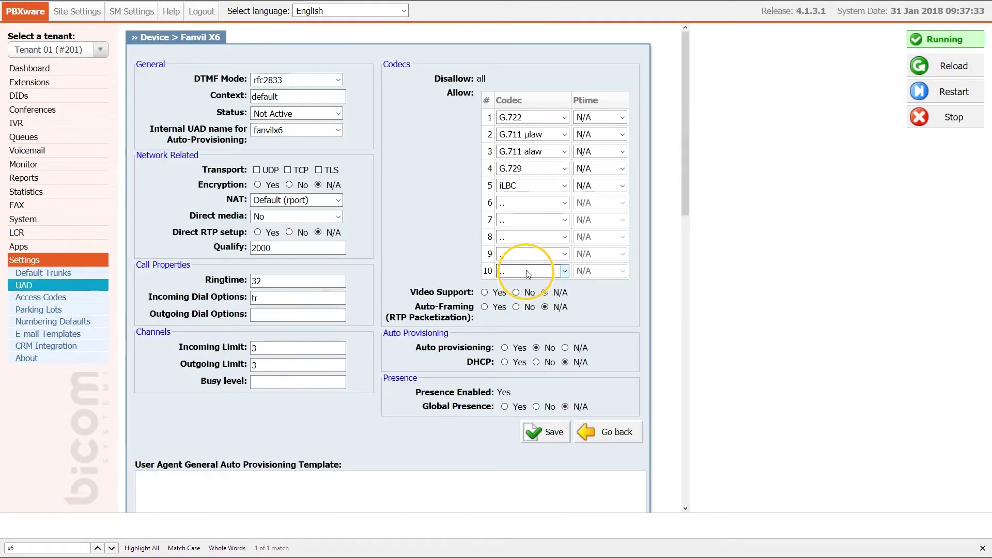
Set the Fanvil X6 profile to Active with auto provisioning and DHCP on, and save.
{"action": "left_click", "coordinate": [338, 114]}
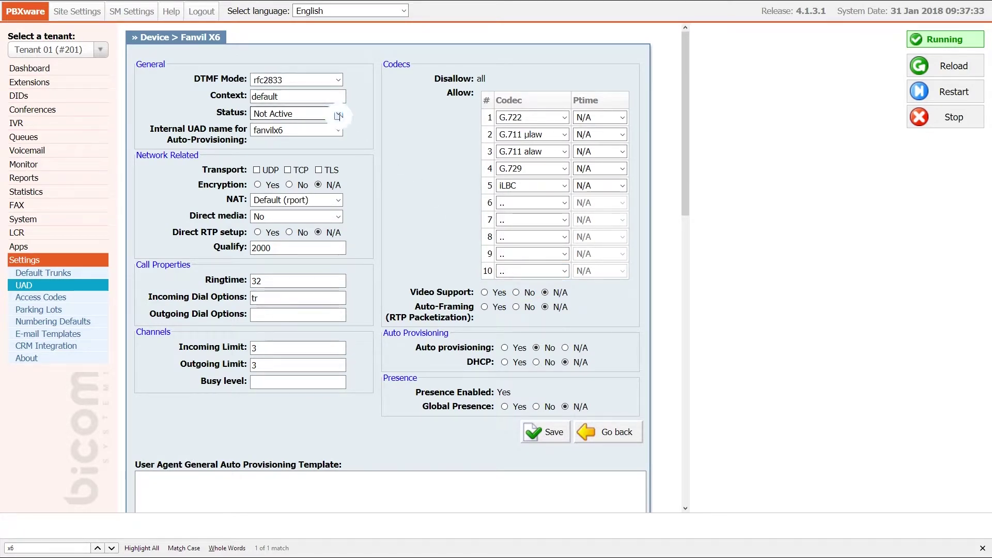
{"action": "left_click", "coordinate": [333, 150]}
{"action": "left_click", "coordinate": [506, 350]}
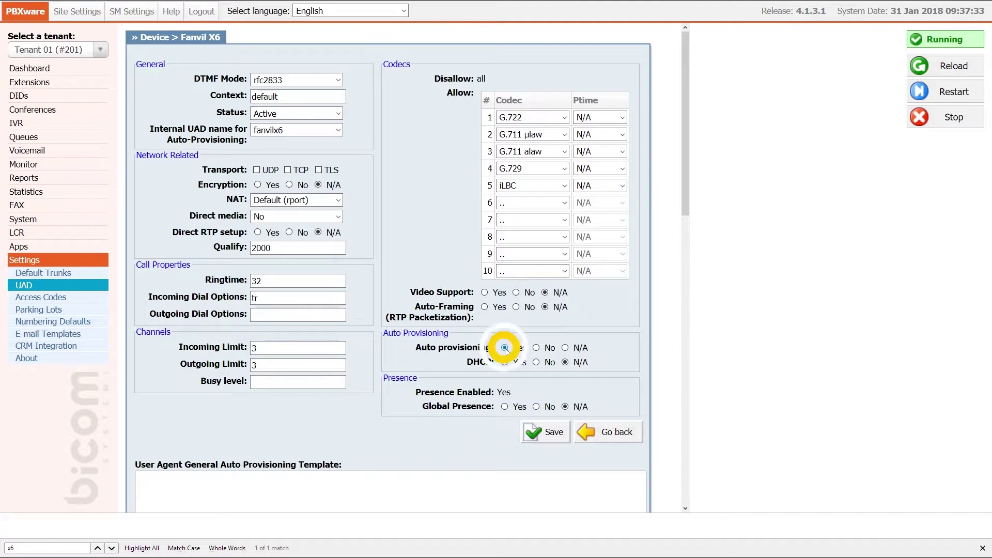
{"action": "left_click", "coordinate": [506, 363]}
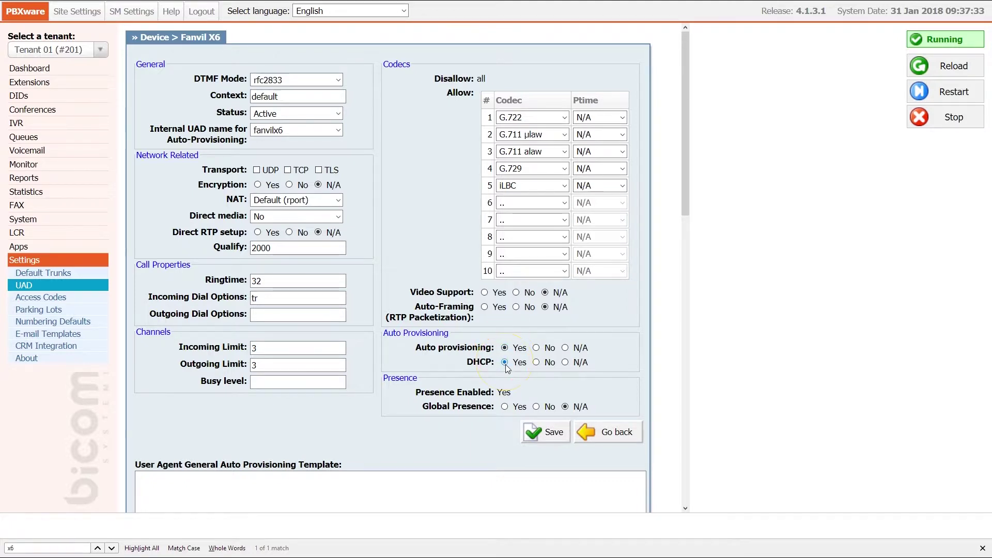
{"action": "left_click", "coordinate": [545, 436]}
Start a new extension with UAD Fanvil X6 and Location Remote.
{"action": "left_click", "coordinate": [71, 83]}
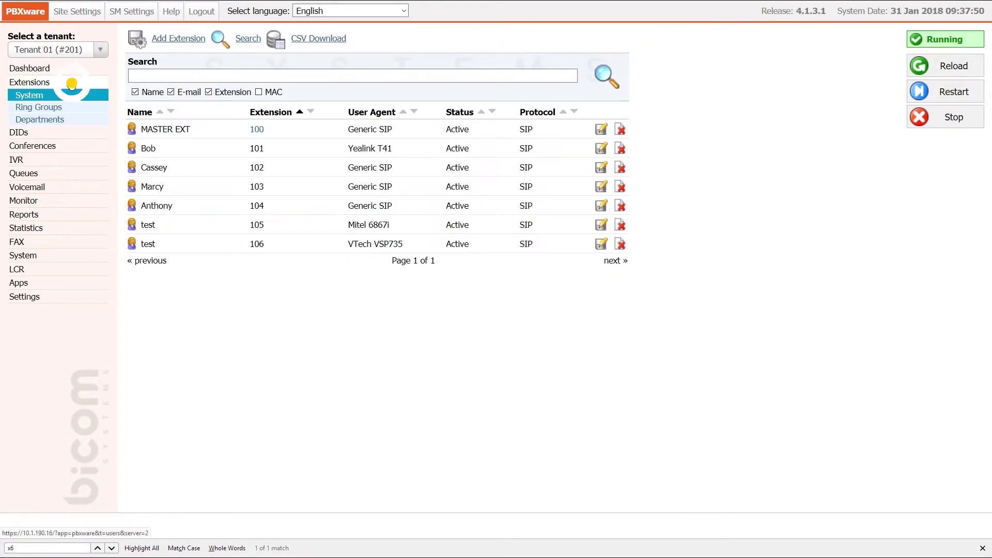
{"action": "left_click", "coordinate": [167, 41]}
{"action": "left_click", "coordinate": [239, 73]}
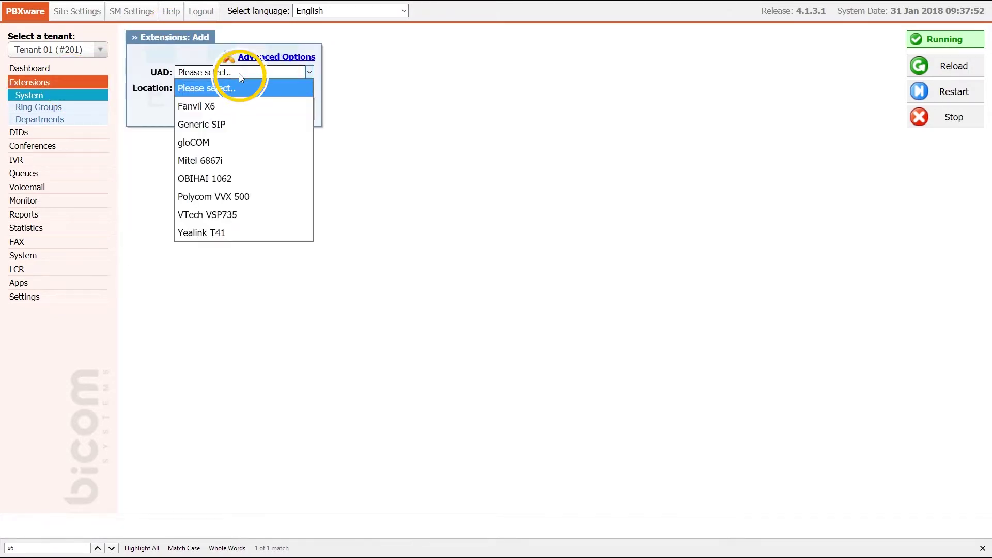
{"action": "left_click", "coordinate": [240, 107]}
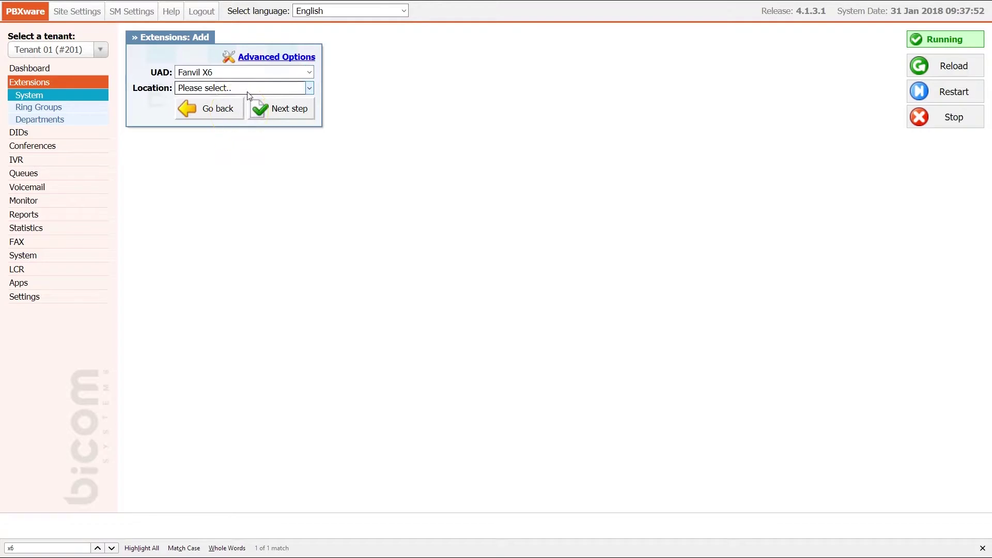
{"action": "left_click", "coordinate": [247, 90]}
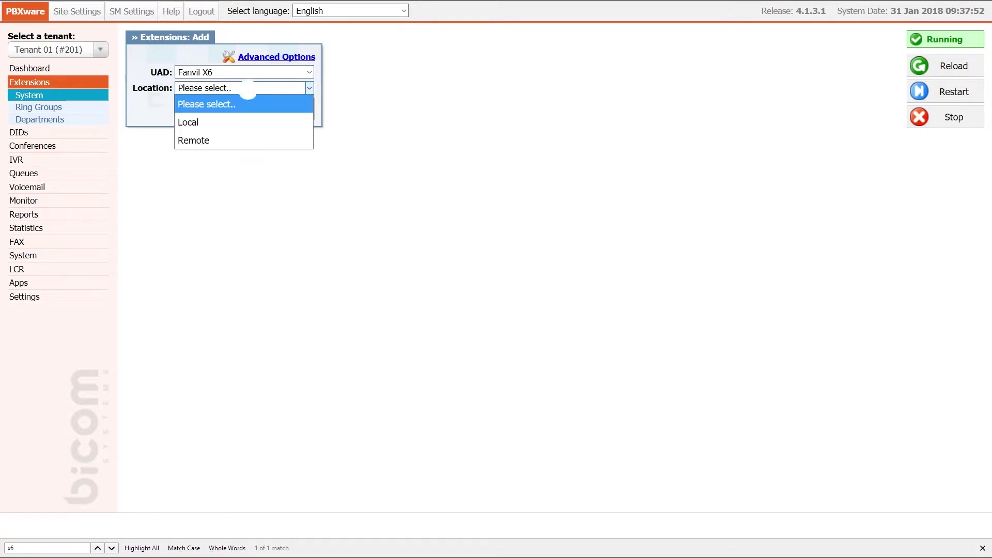
{"action": "left_click", "coordinate": [243, 141]}
{"action": "left_click", "coordinate": [272, 114]}
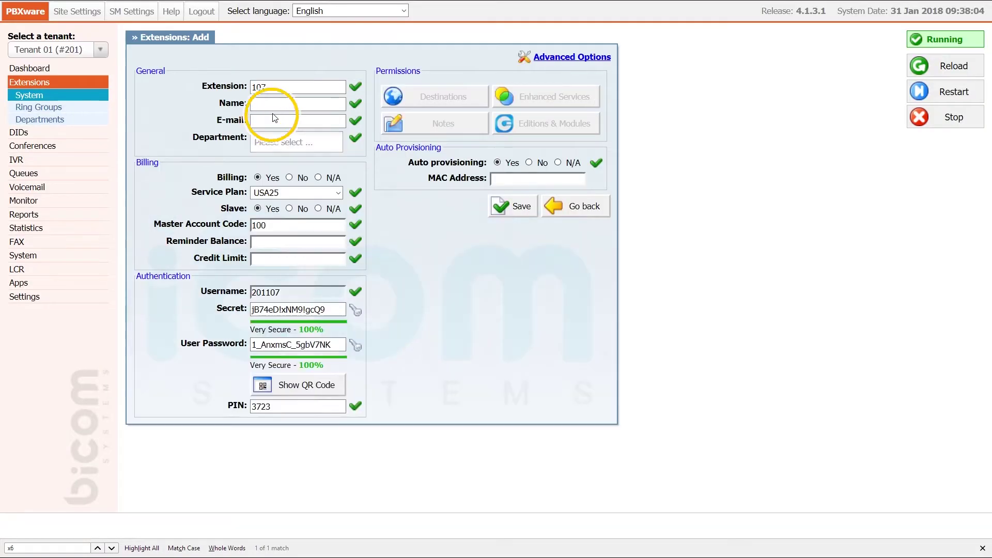
{"action": "type", "text": "test"}
Fill in the name test and an e-mail address, with Department set to None.
{"action": "key", "text": "Tab"}
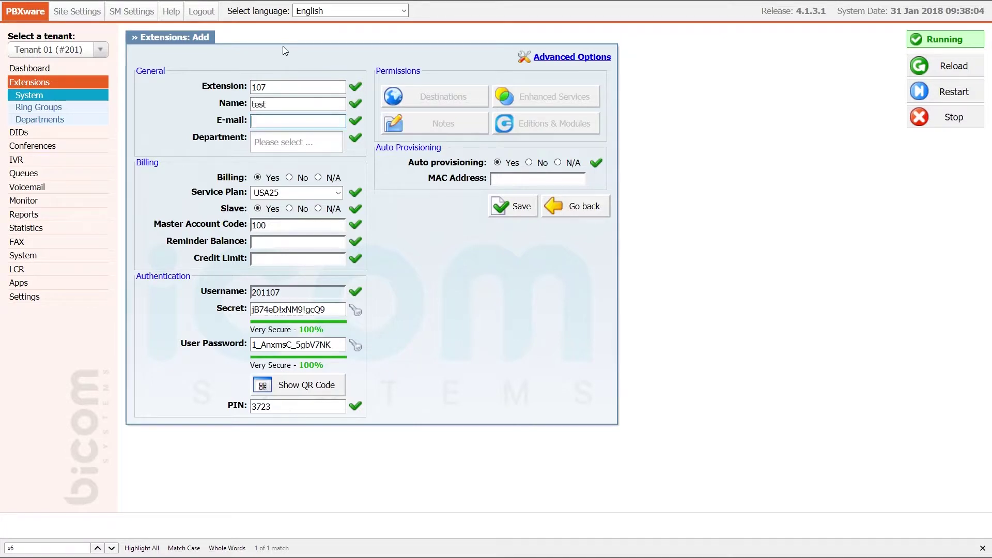
{"action": "type", "text": "test@example.com"}
{"action": "key", "text": "Tab"}
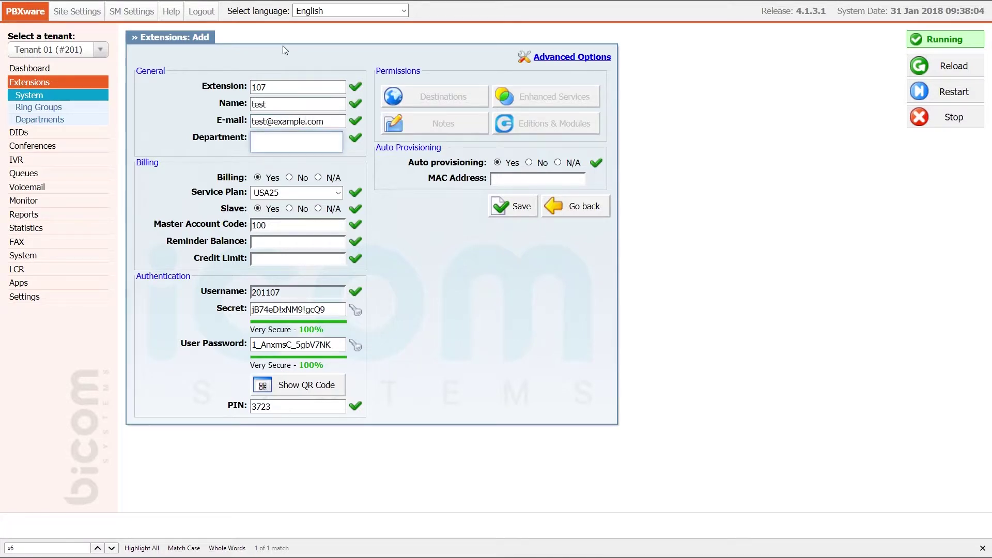
{"action": "type", "text": "non"}
{"action": "key", "text": "Return"}
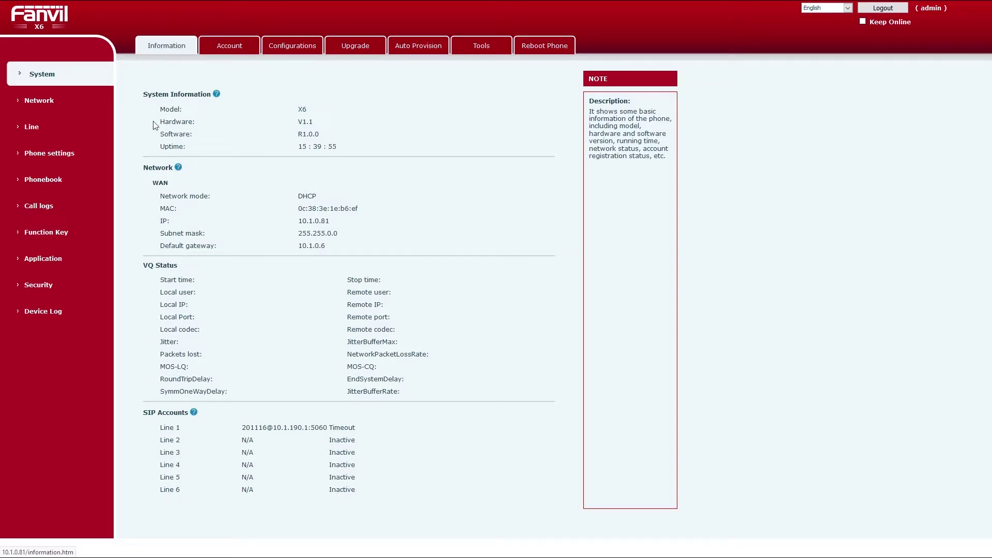
Paste the phone's MAC address 0c383e1eb6ef into extension 107 and save it.
{"action": "left_click_drag", "start_coordinate": [157, 210], "coordinate": [370, 218]}
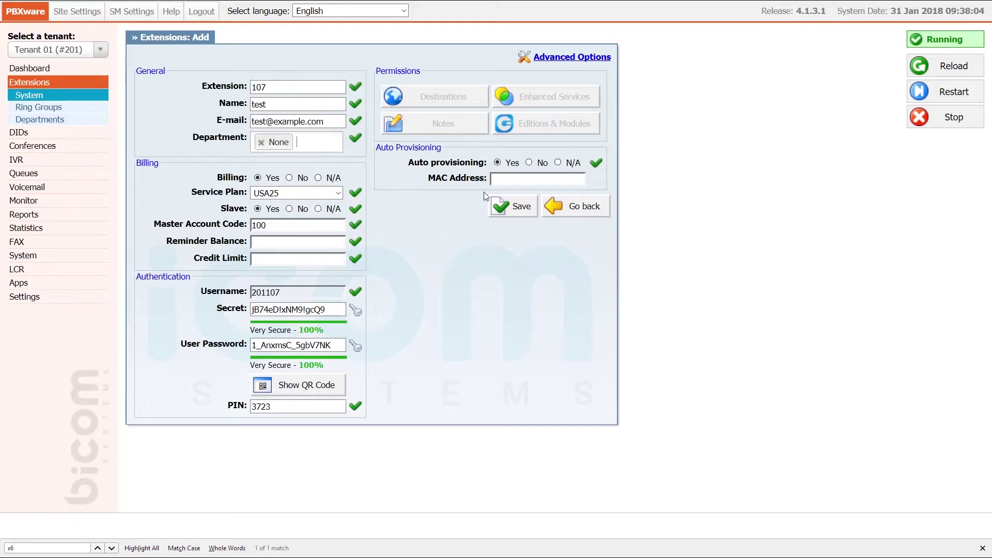
{"action": "type", "text": "0c383e1eb6ef"}
{"action": "left_click", "coordinate": [500, 203]}
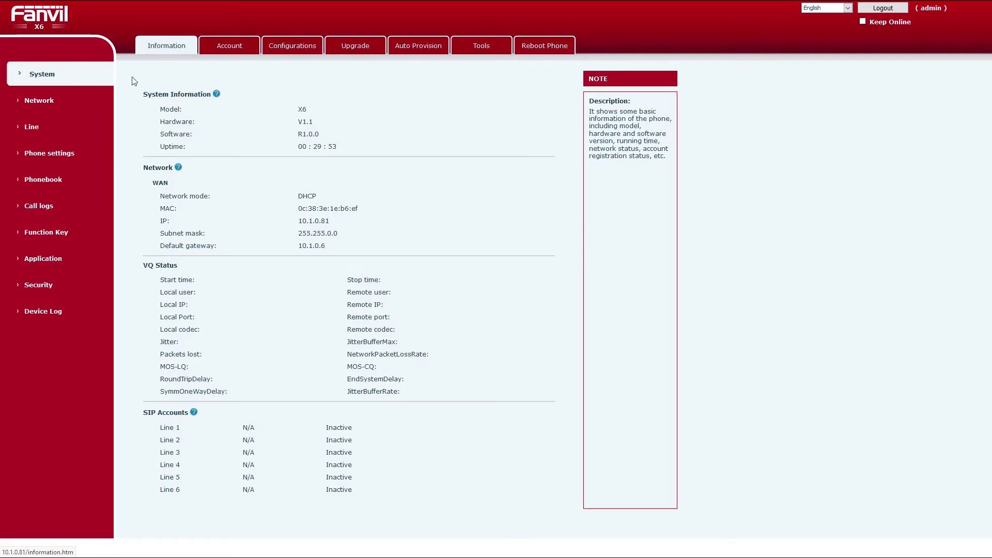
Enter the provisioning authentication name and password on the phone's Auto Provision settings.
{"action": "left_click", "coordinate": [421, 51]}
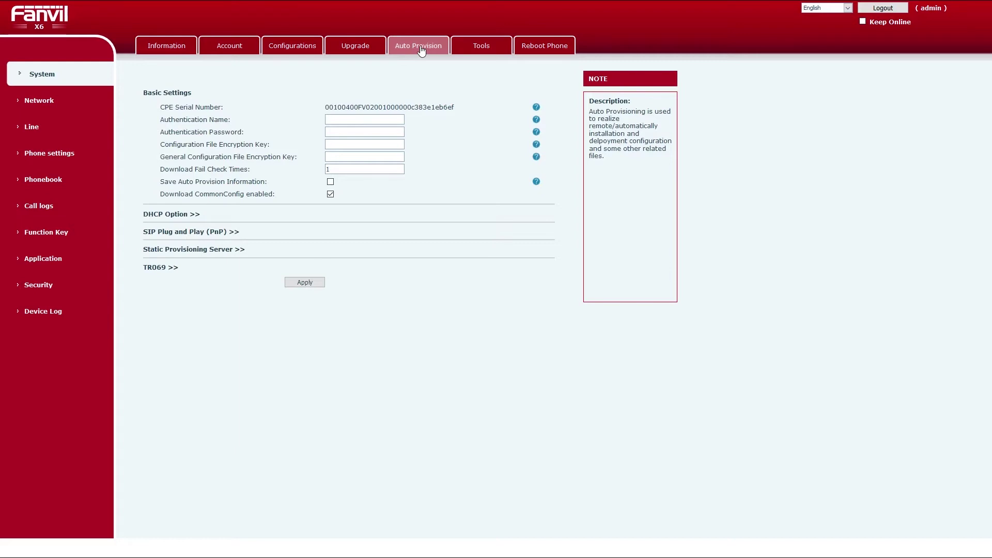
{"action": "left_click", "coordinate": [363, 117]}
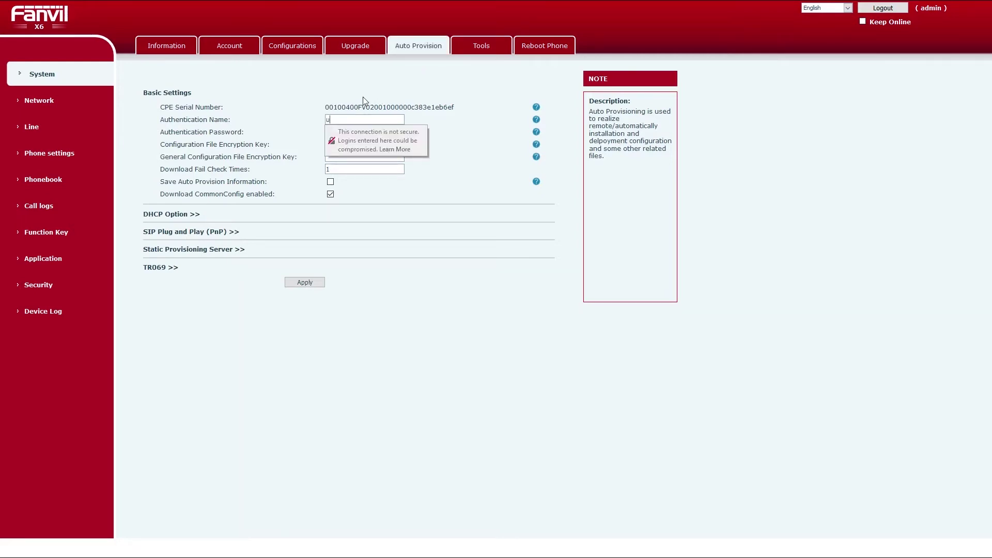
{"action": "key", "text": "Tab"}
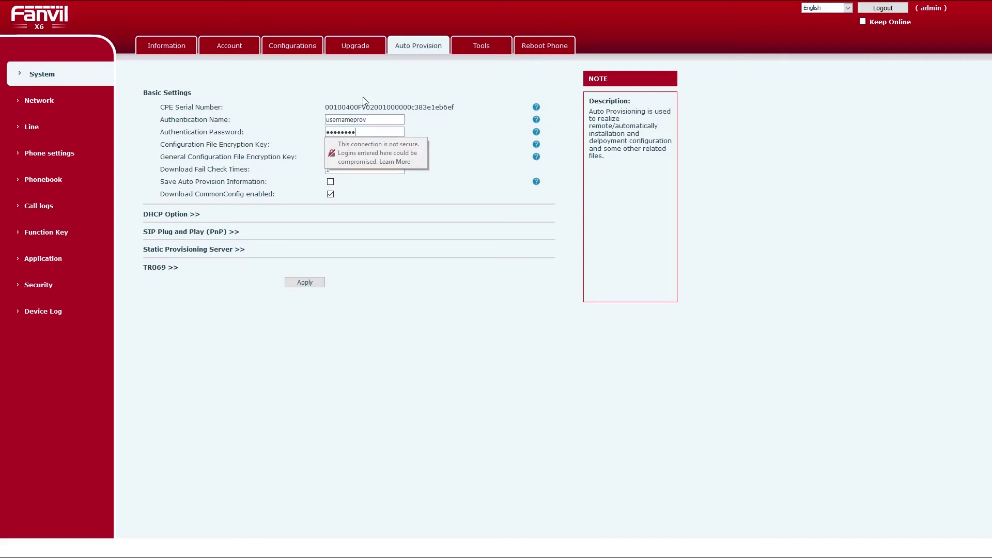
{"action": "left_click", "coordinate": [338, 250]}
{"action": "left_click_drag", "start_coordinate": [350, 259], "coordinate": [286, 257]}
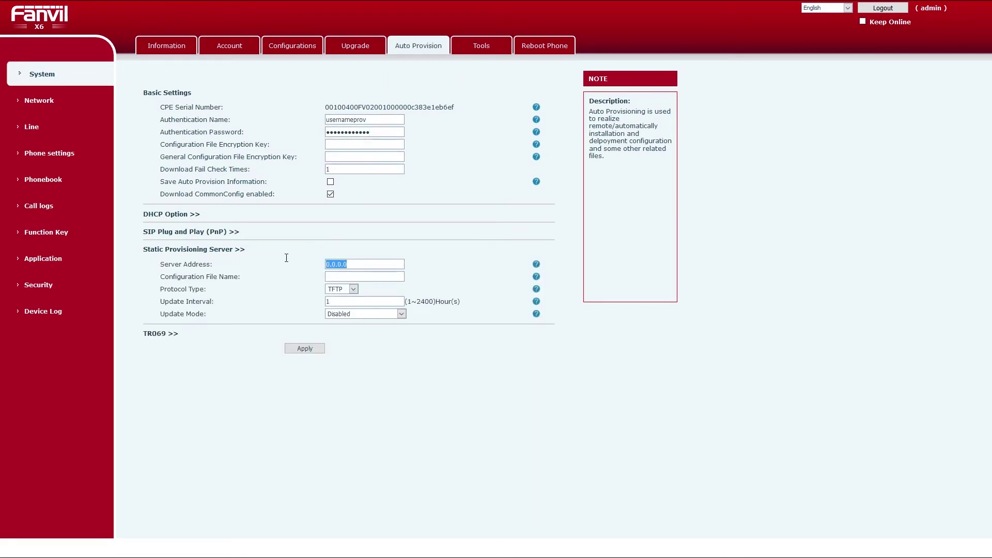
{"action": "type", "text": "10.1."}
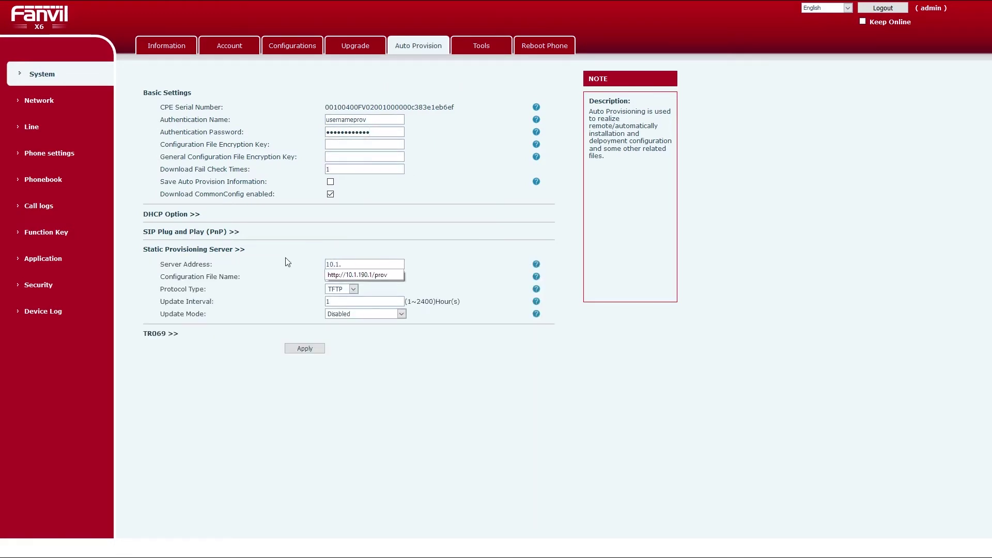
{"action": "type", "text": "190"}
{"action": "key", "text": "Down"}
{"action": "key", "text": "Return"}
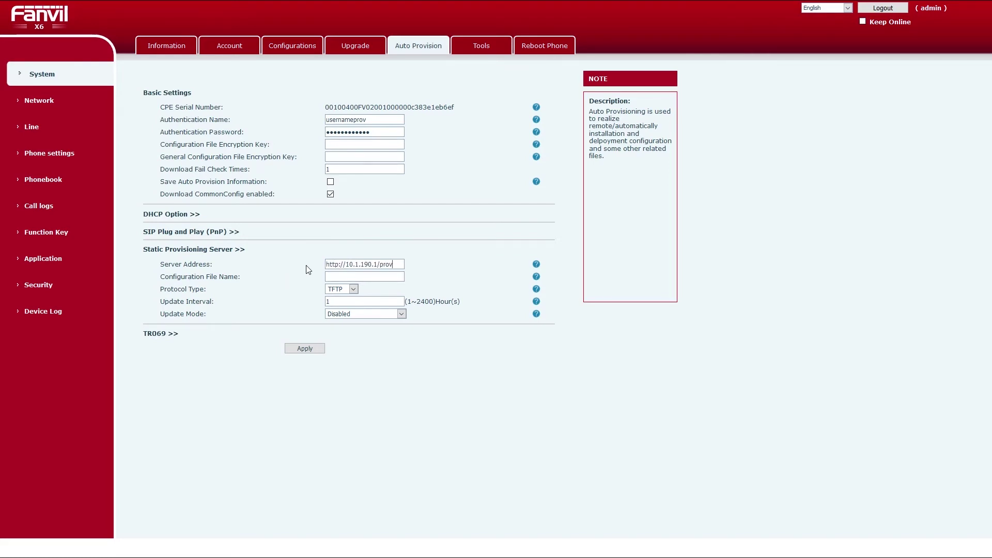
{"action": "left_click", "coordinate": [351, 290]}
{"action": "left_click", "coordinate": [339, 326]}
{"action": "left_click", "coordinate": [360, 315]}
{"action": "left_click", "coordinate": [367, 334]}
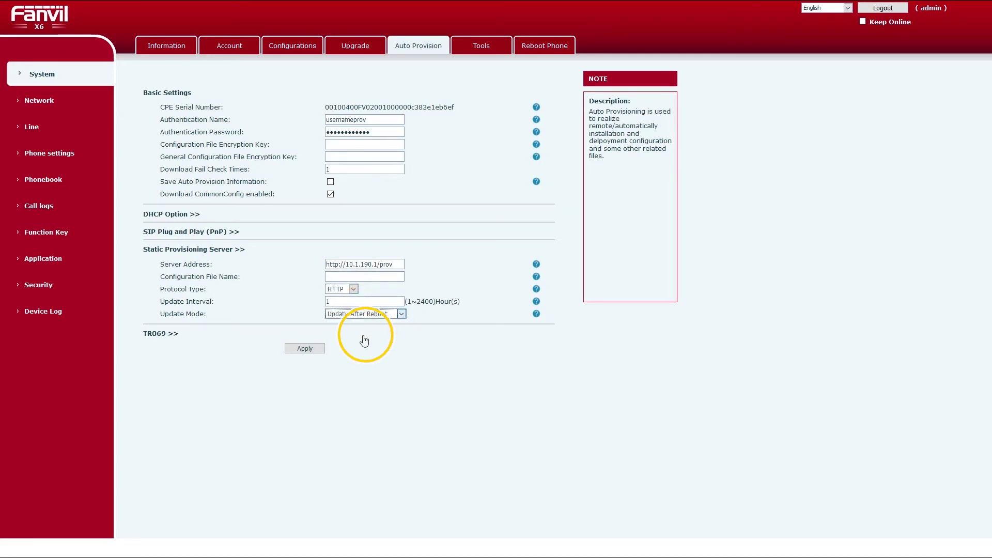
{"action": "left_click", "coordinate": [305, 350]}
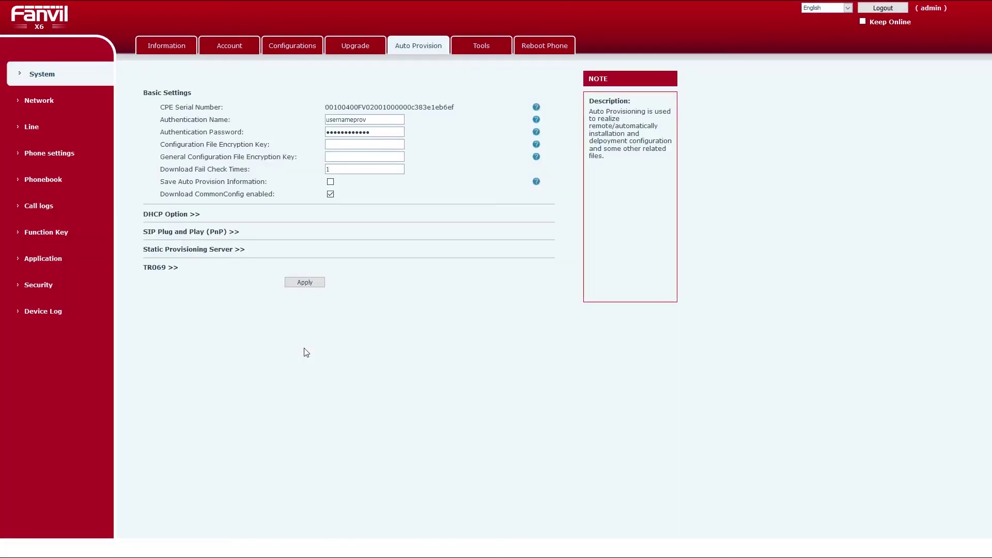
{"action": "left_click", "coordinate": [544, 45]}
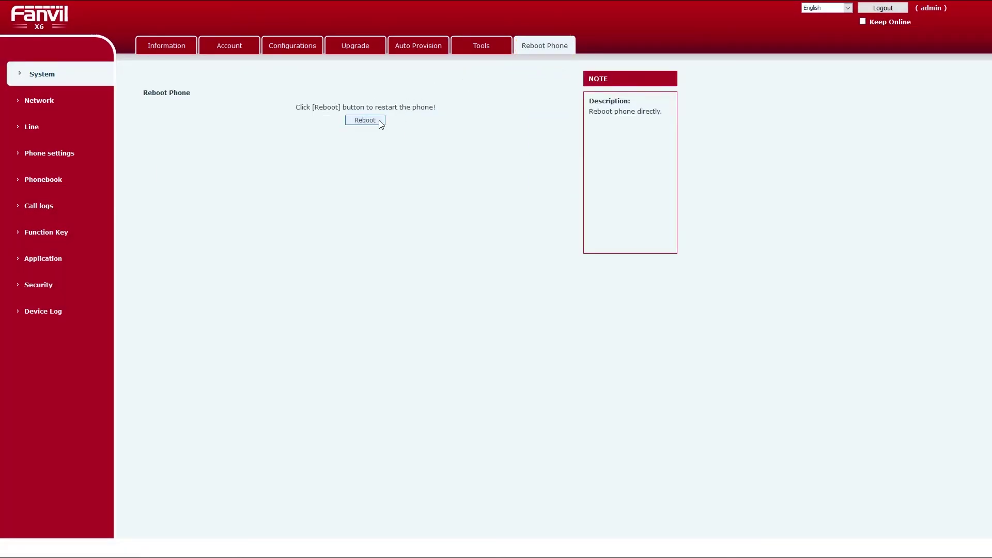
Reboot the Fanvil X6 and confirm OK in the reboot dialog.
{"action": "left_click", "coordinate": [380, 122]}
{"action": "left_click", "coordinate": [534, 189]}
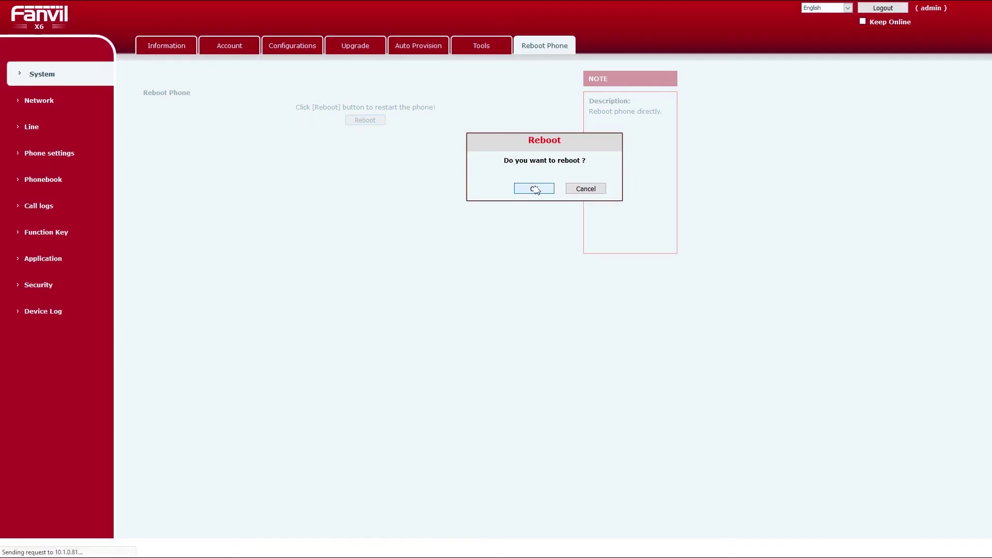